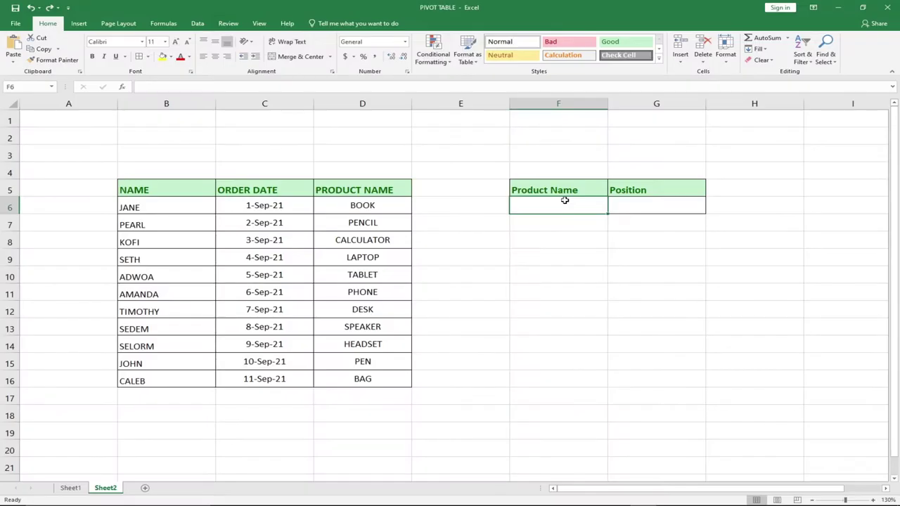
- Enter the lookup name adwoa in F6 under Product Name, then select G6
type("adwoa")
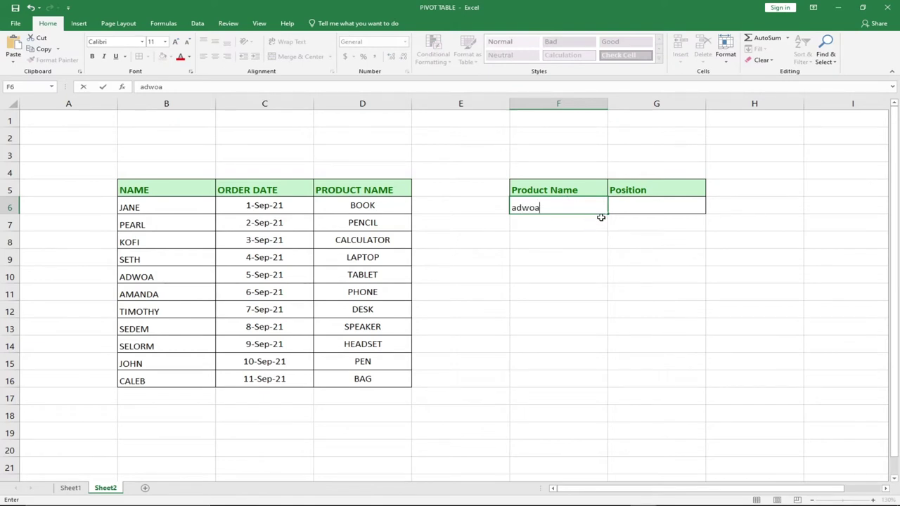
left_click(657, 206)
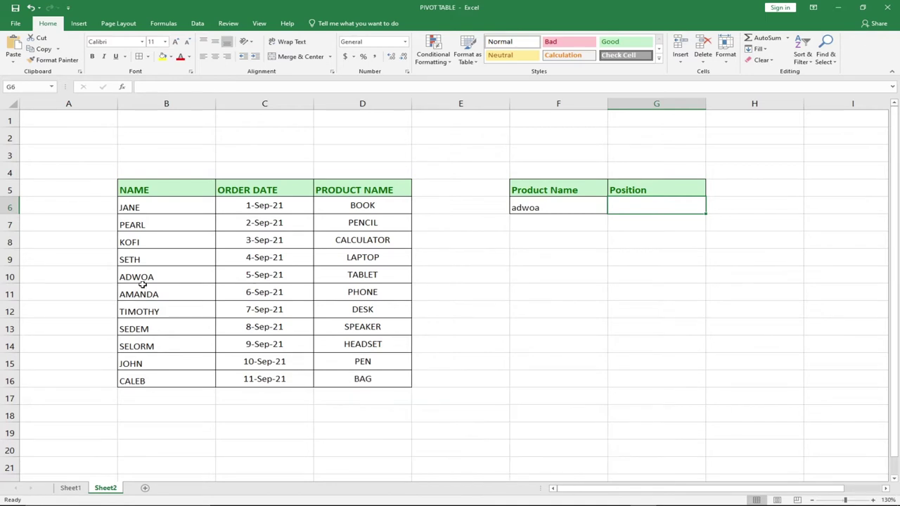
- Enter =MATCH(F6,B6:B16,0) in G6 so adwoa's exact-match position, 5, appears
type("=mat")
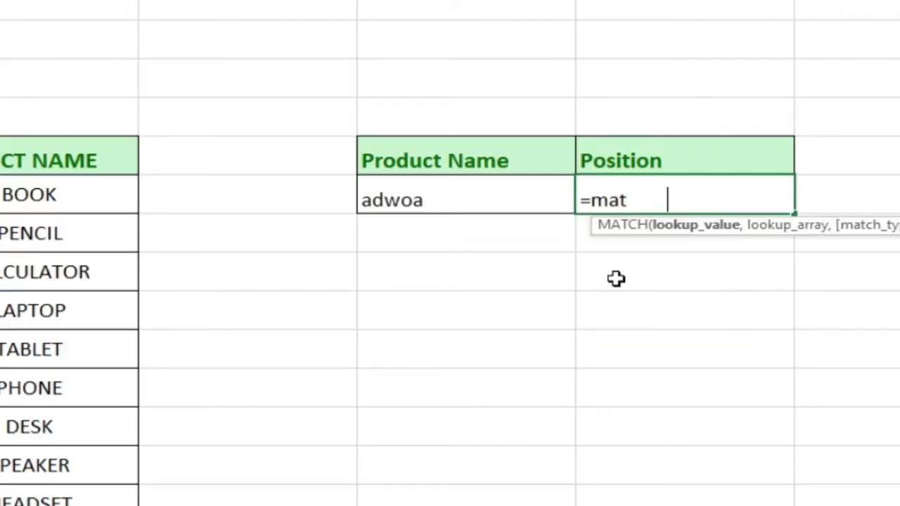
key("Tab")
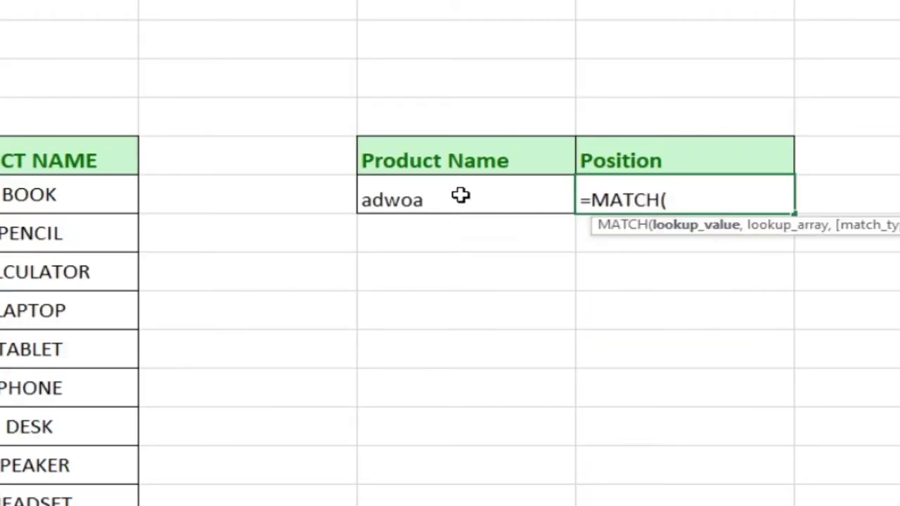
left_click(436, 200)
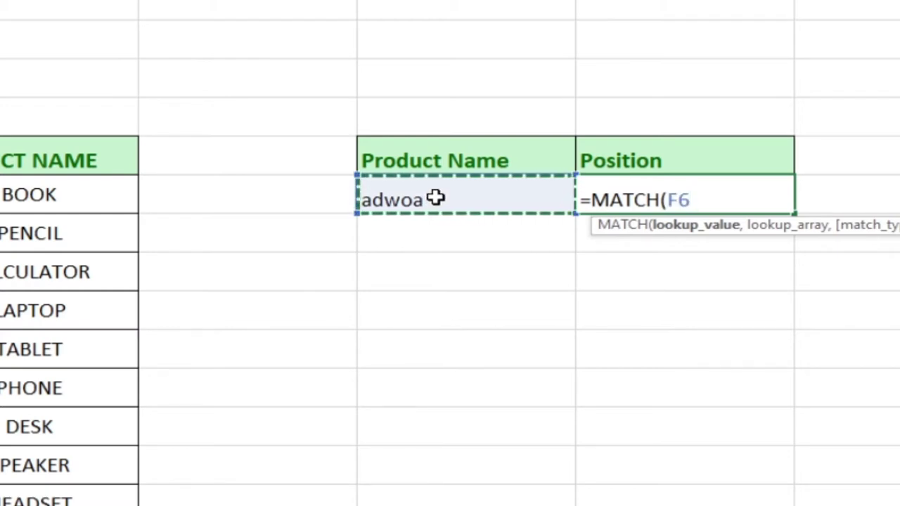
type(",")
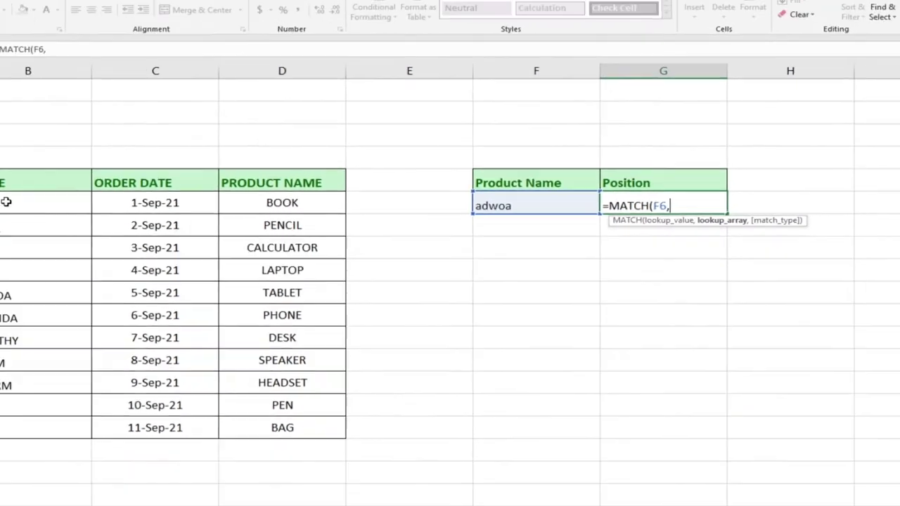
left_click_drag(134, 207, 159, 368)
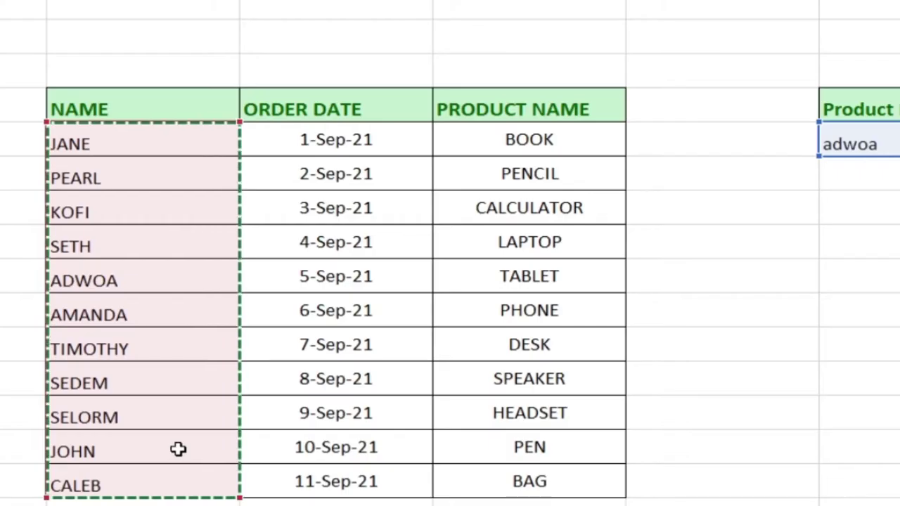
type(",")
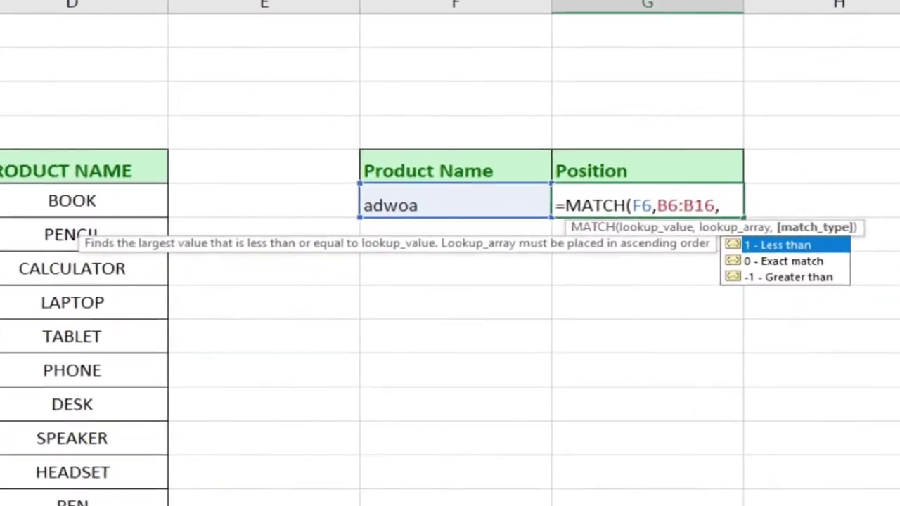
key("Down")
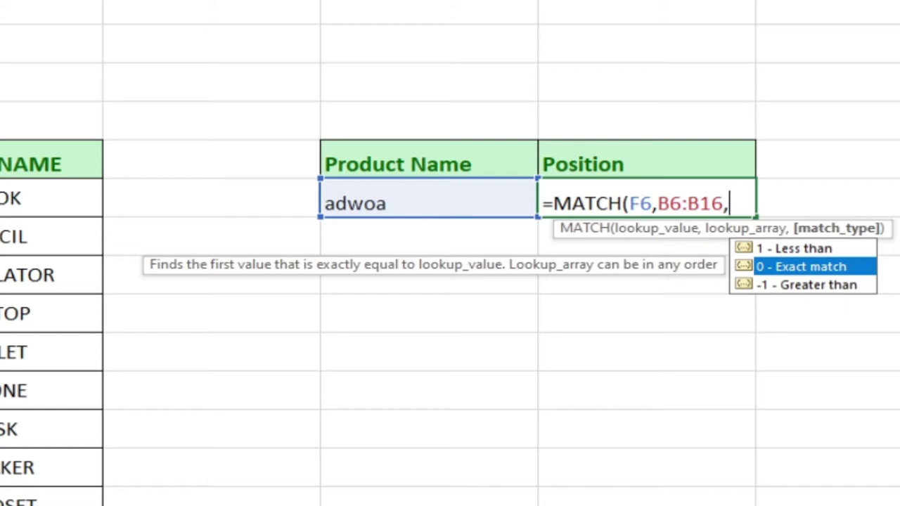
type("0)")
key("Return")
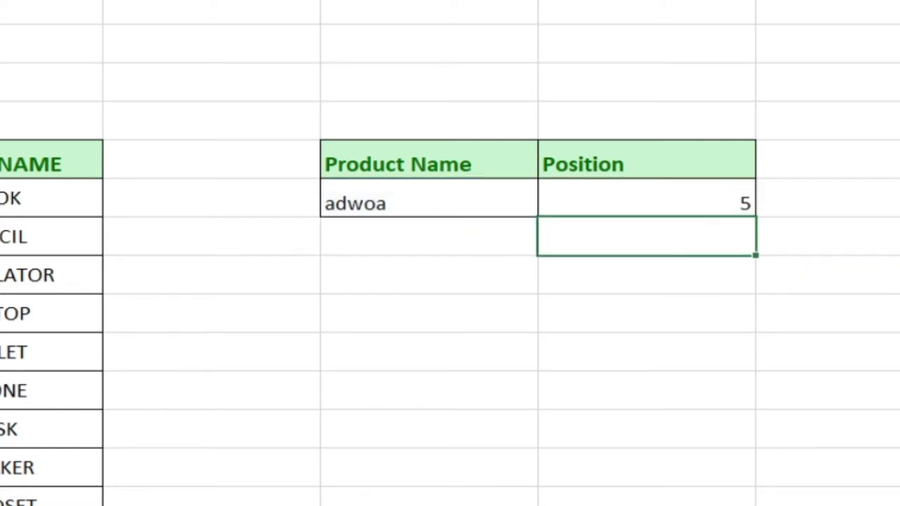
left_click(702, 205)
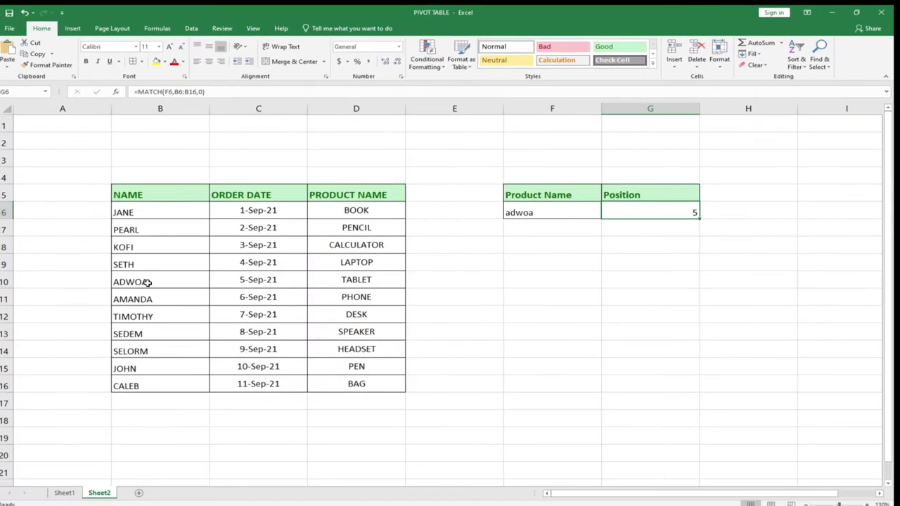
- Replace the lookup name in F6 with Selorm, giving position 9
left_click(74, 293)
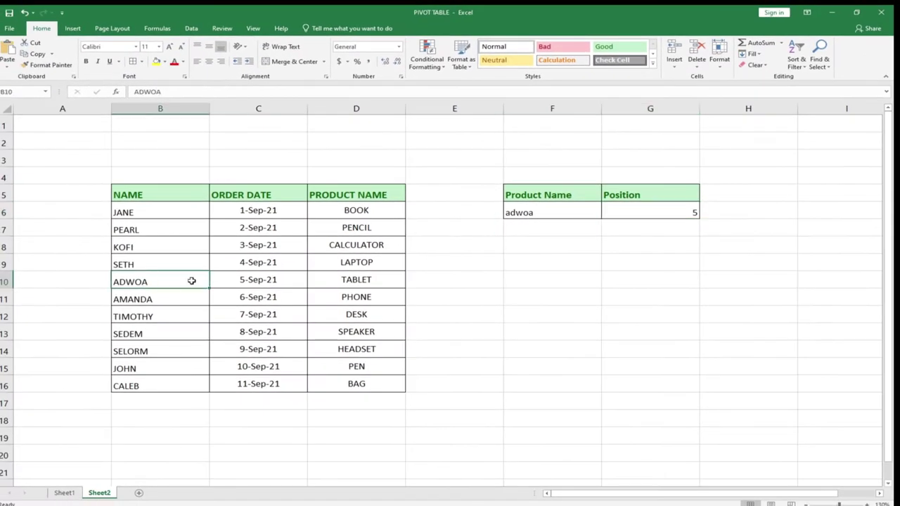
left_click(529, 213)
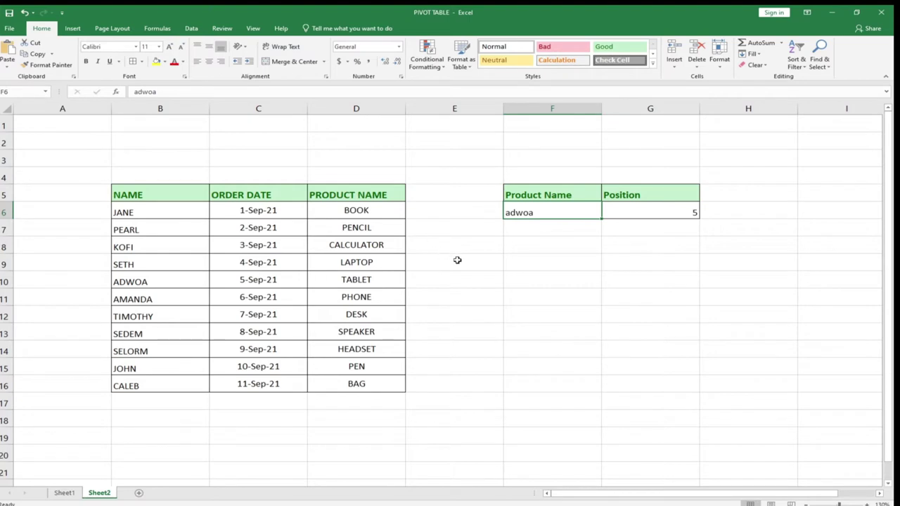
type("Selorm")
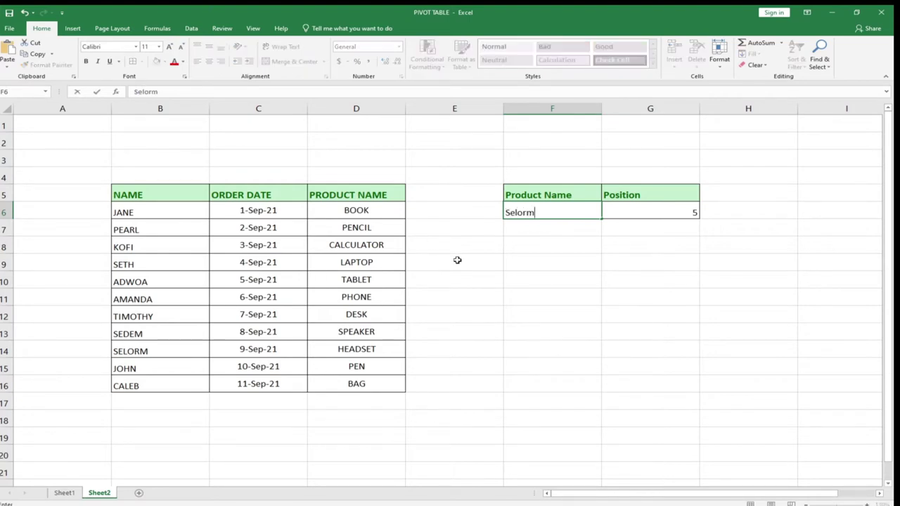
key("Return")
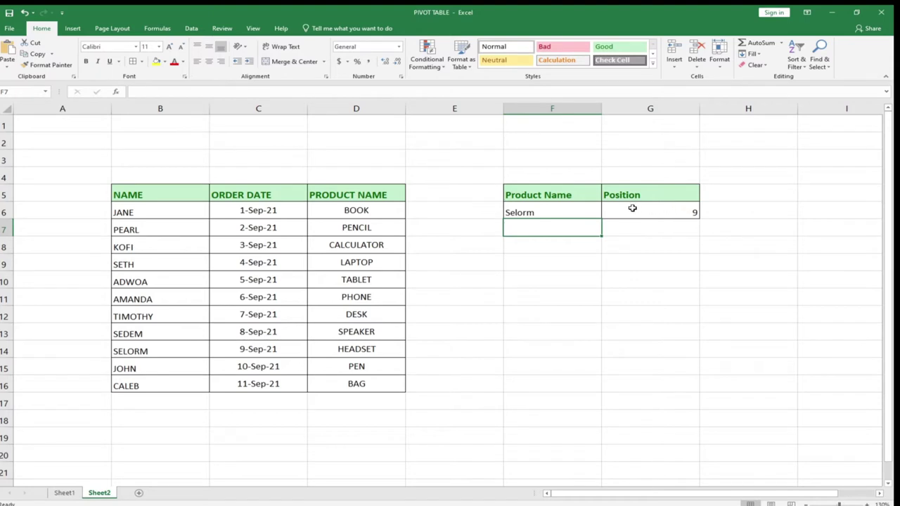
- Change the lookup name to Caleb for position 11, then clear F6
left_click(545, 212)
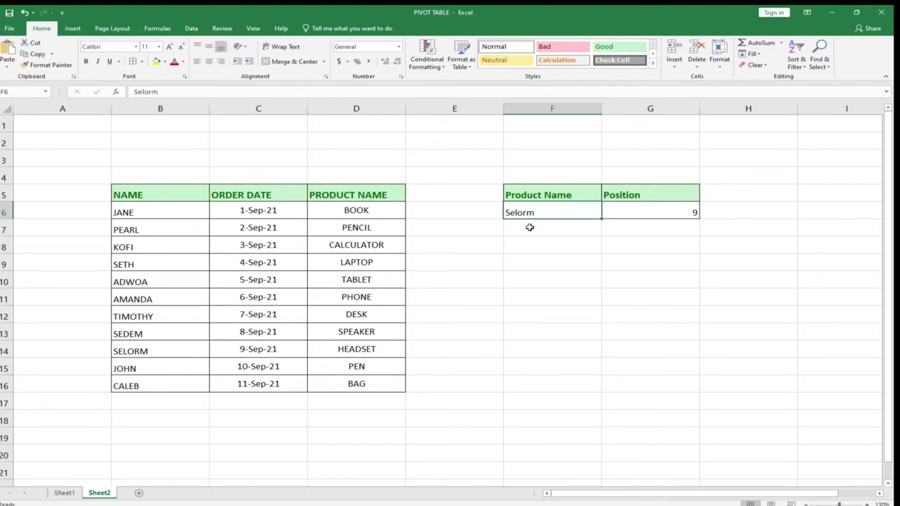
key("BackSpace")
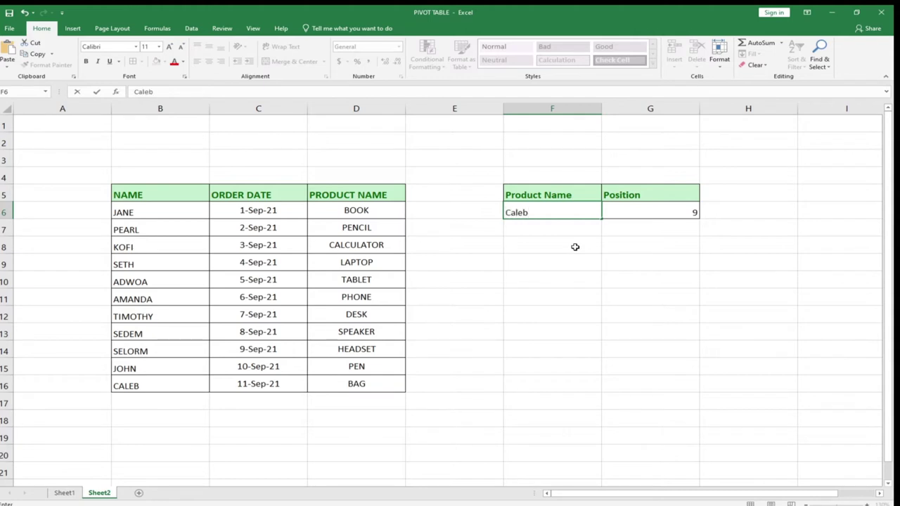
key("Return")
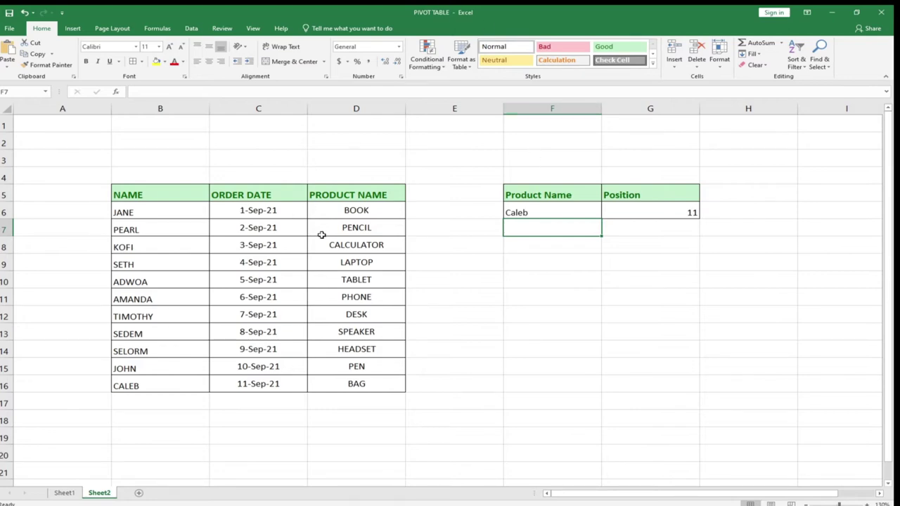
key("Up")
key("BackSpace")
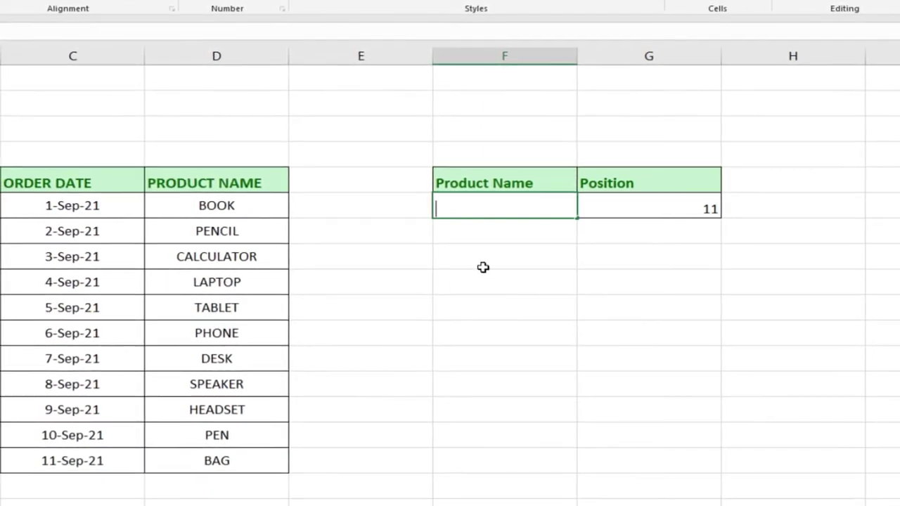
- Enter phone in F6 and clear the old formula from G6
type("phone")
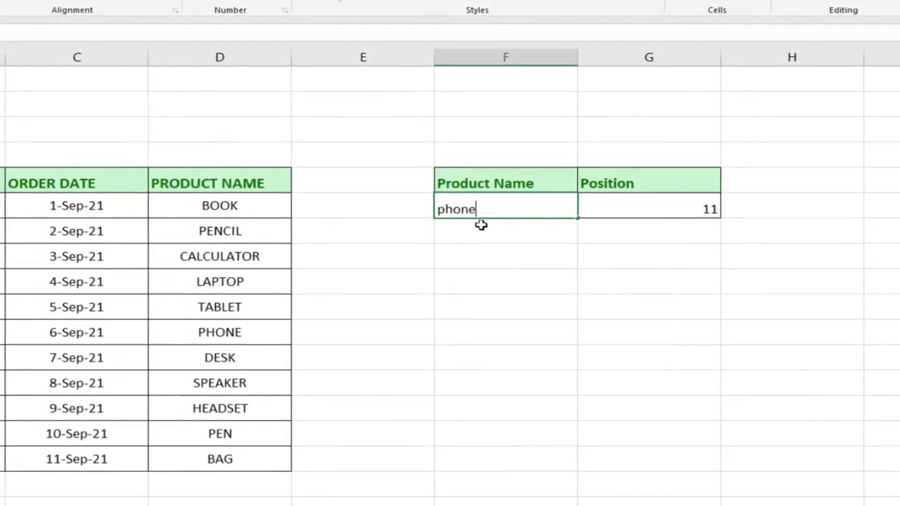
left_click(595, 206)
key("BackSpace")
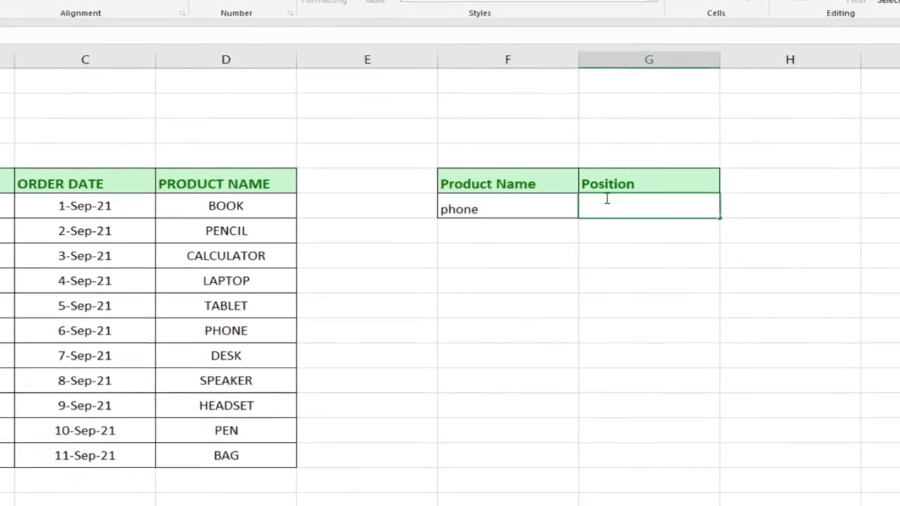
- Enter =MATCH(F6,D6:D16,0) in G6 to find phone's product position, 6
type("=ma")
key("Tab")
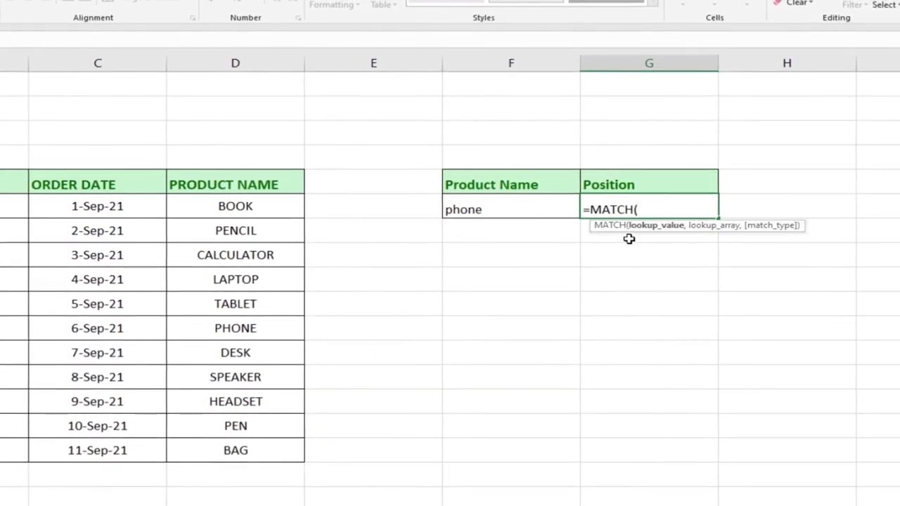
left_click(508, 209)
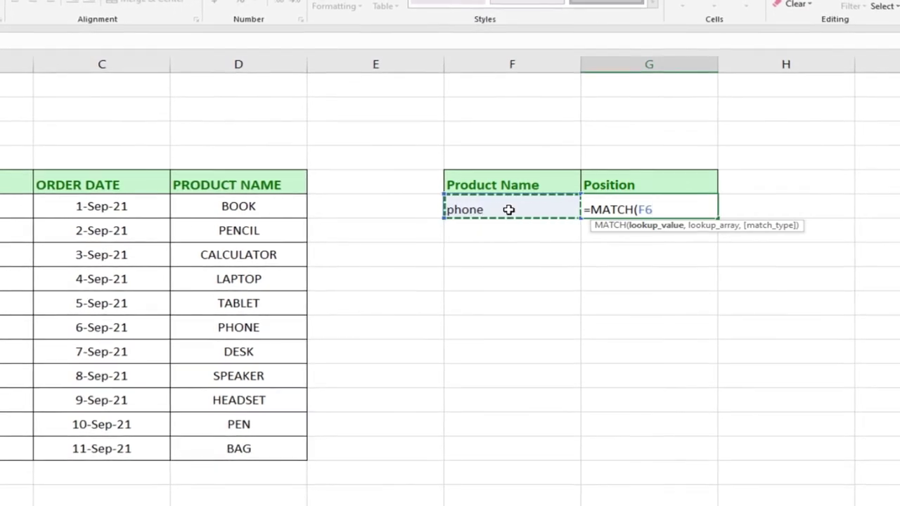
type(",")
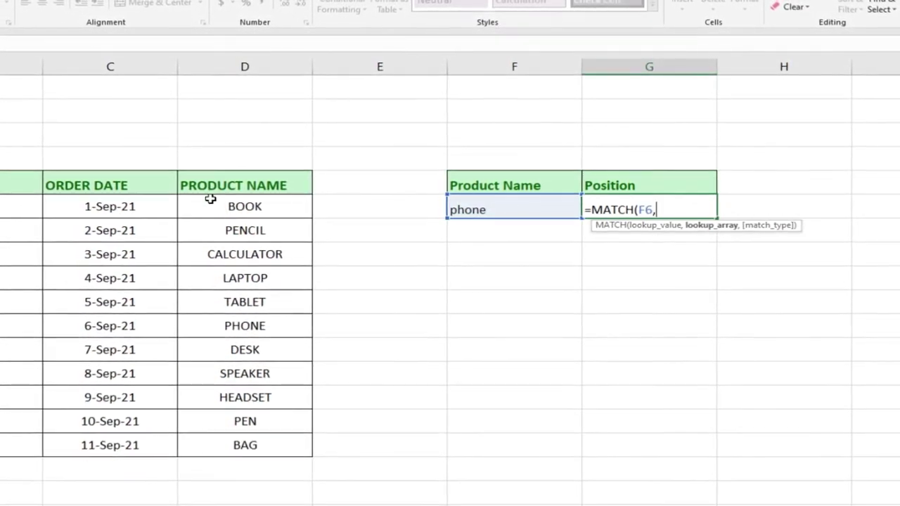
left_click_drag(208, 202, 223, 441)
type(",")
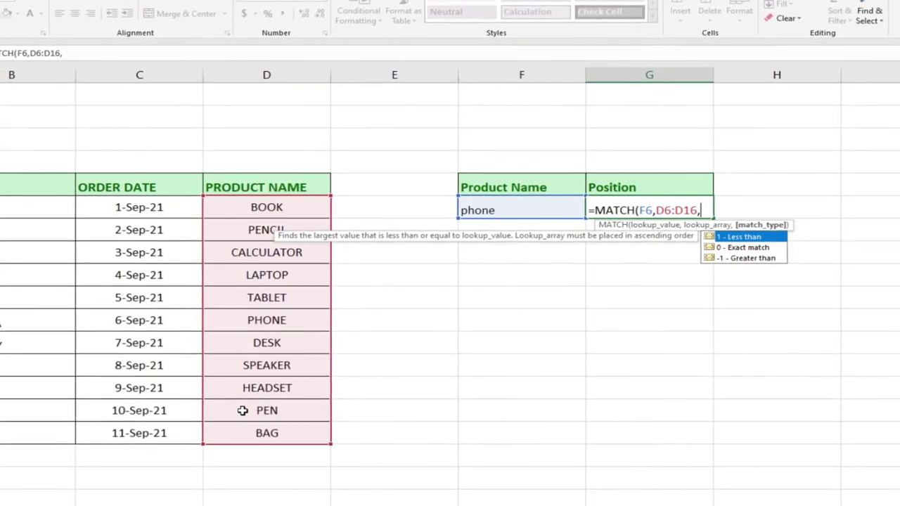
key("Down")
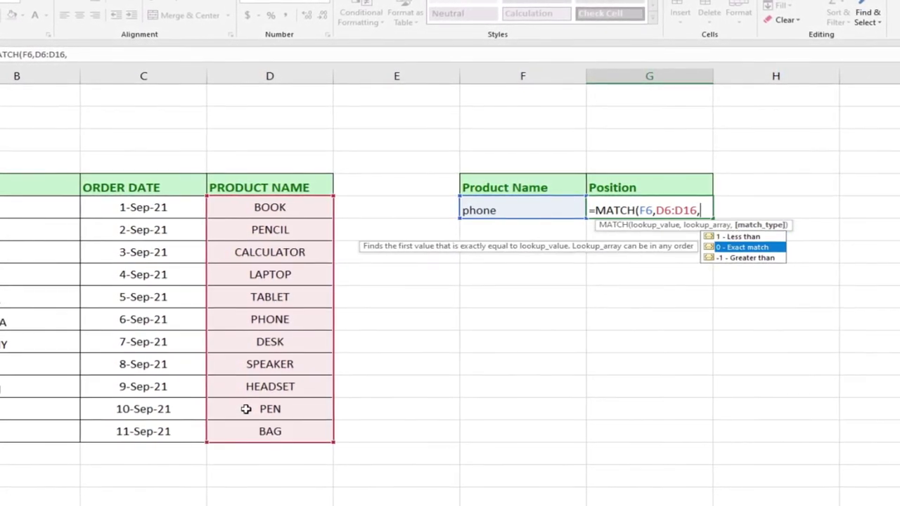
key("Tab")
key("Return")
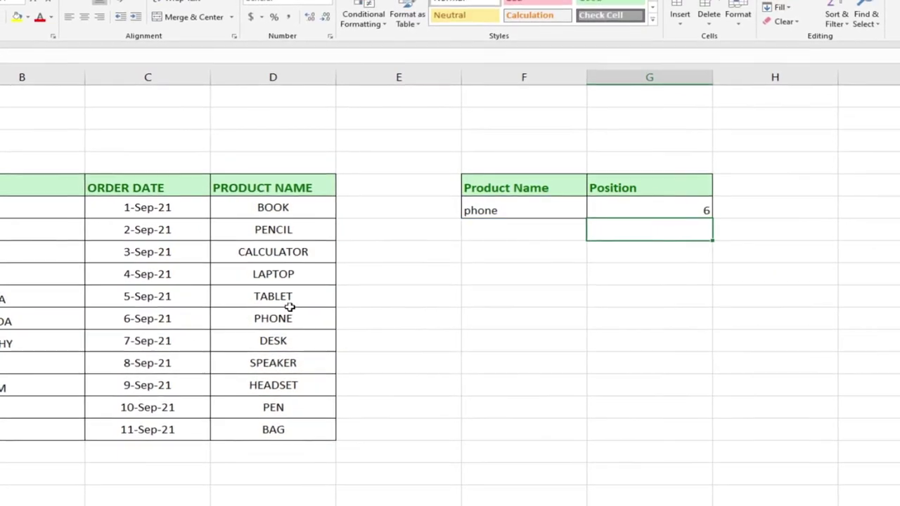
left_click(625, 203)
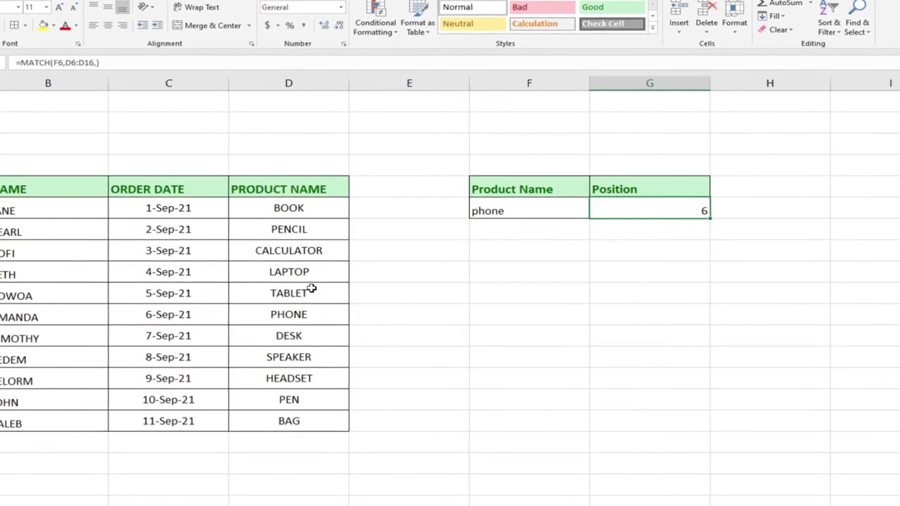
- Test the product lookup by entering pen in F6 and checking G6
left_click(309, 313)
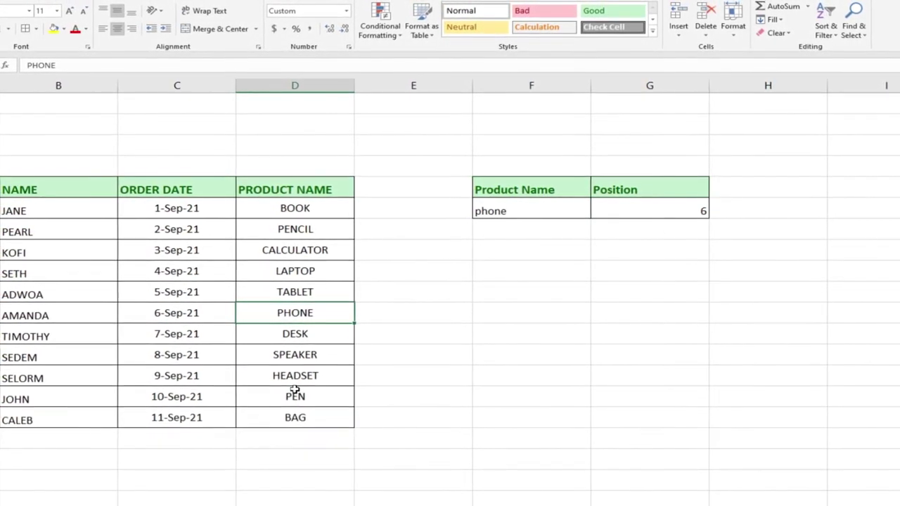
left_click(512, 211)
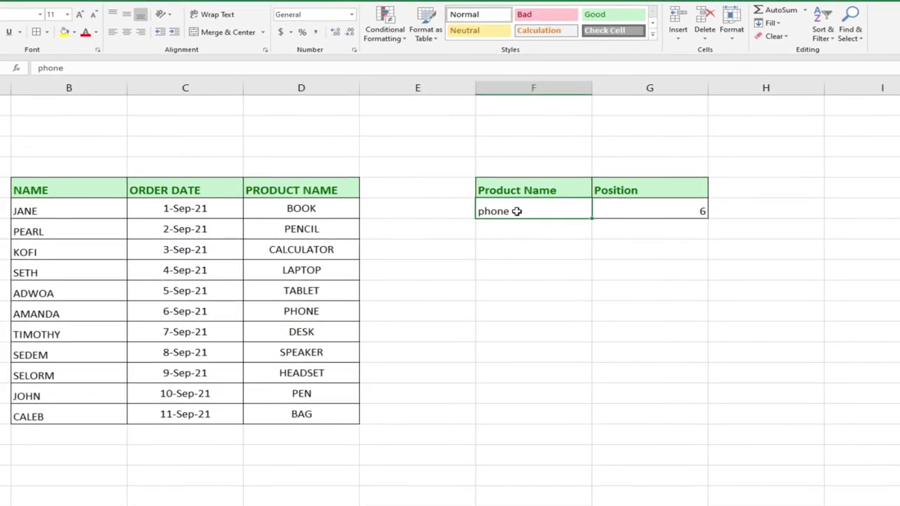
type("pen")
key("Return")
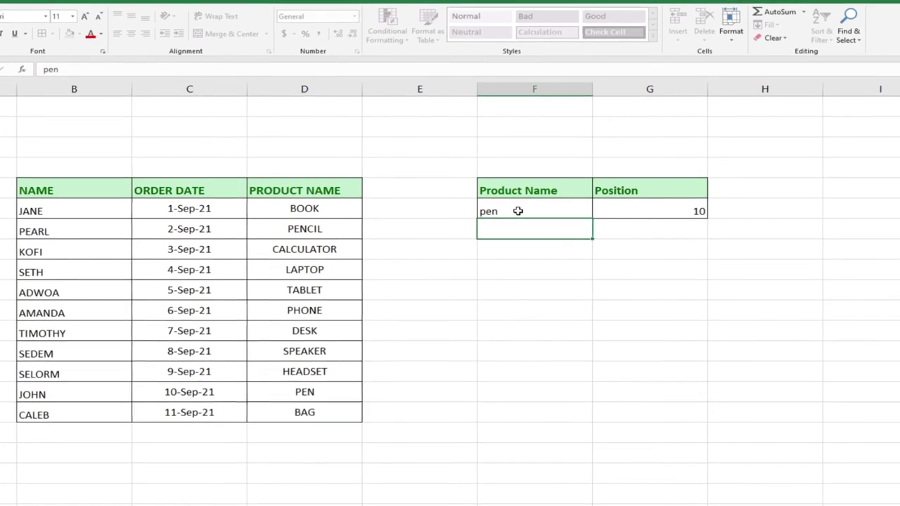
left_click(668, 212)
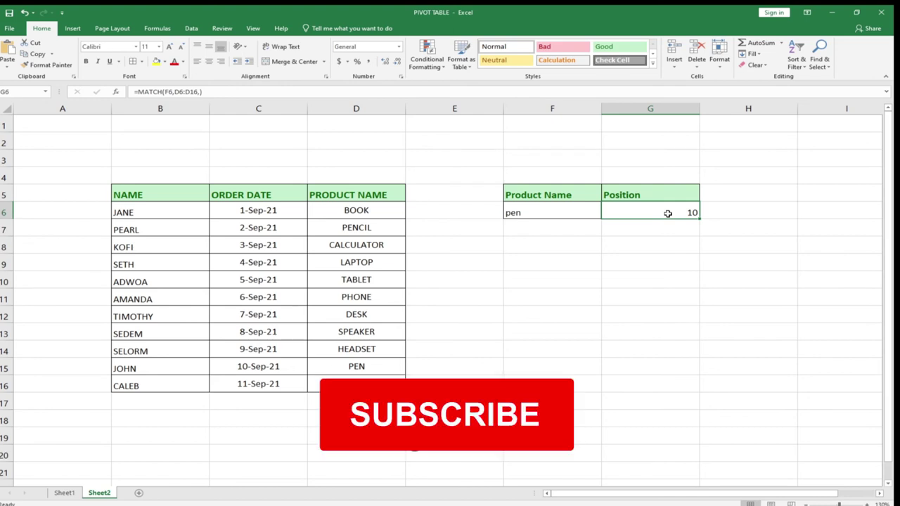
- Try desk, then bag, in F6, leaving bag at position 11
left_click(516, 210)
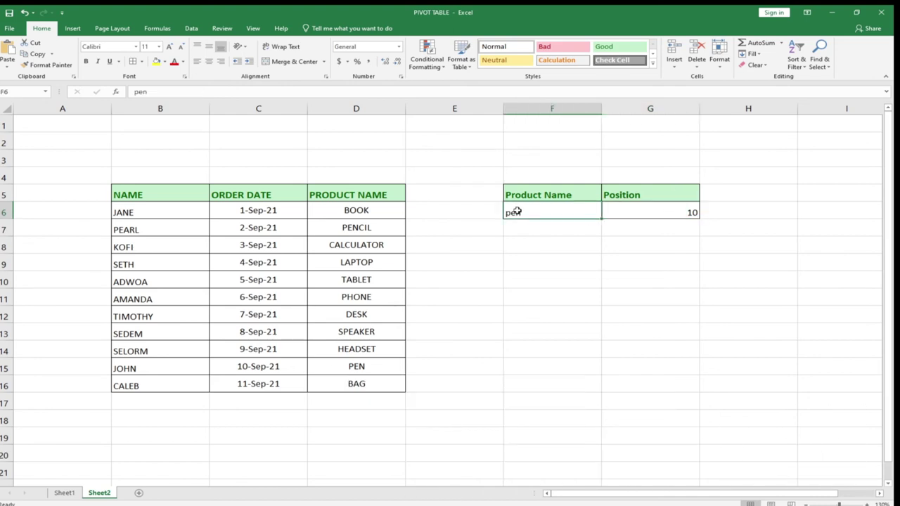
type("desk")
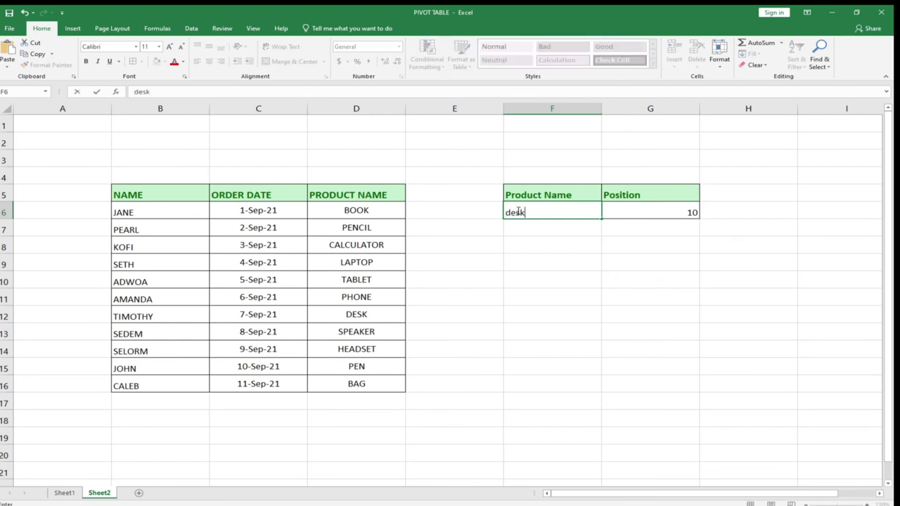
key("Return")
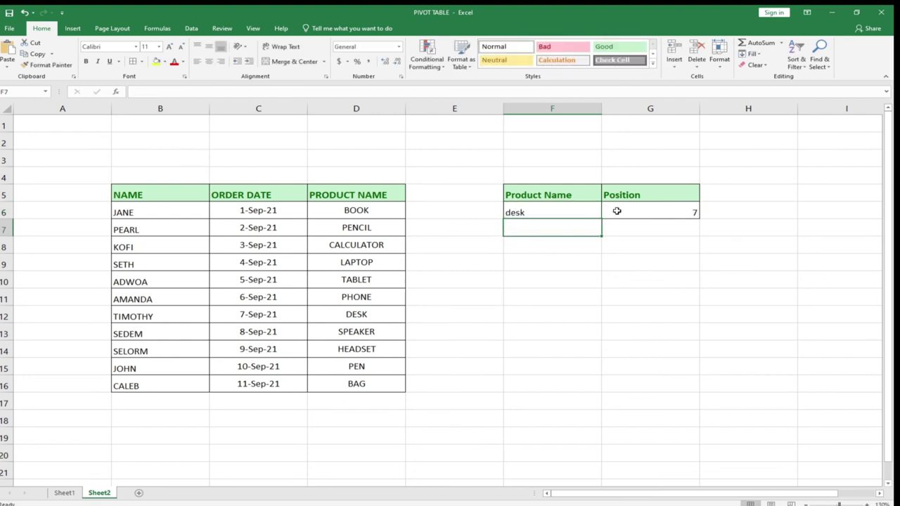
left_click(555, 211)
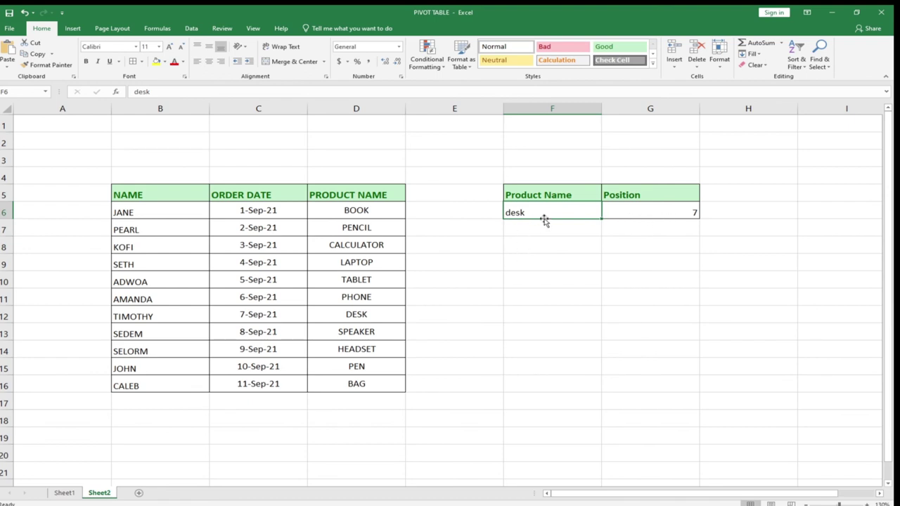
type("bag")
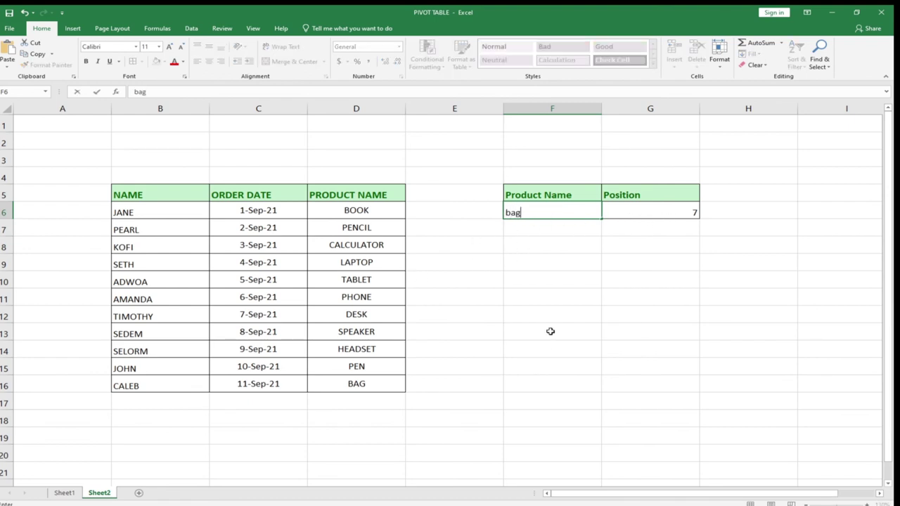
key("Return")
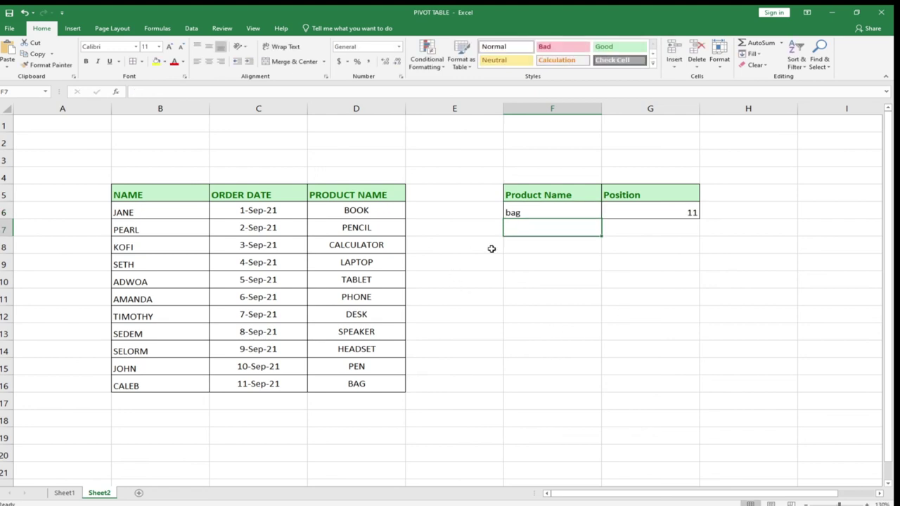